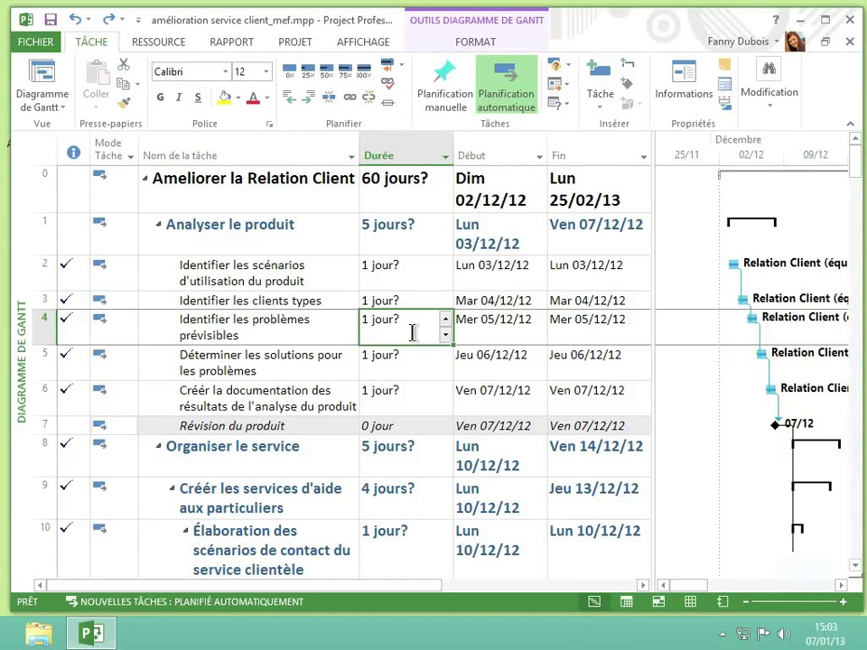
Assign the Logistique resource to the summary task "Organiser le service" in its resource names cell.
scroll(412, 332, "right", 5)
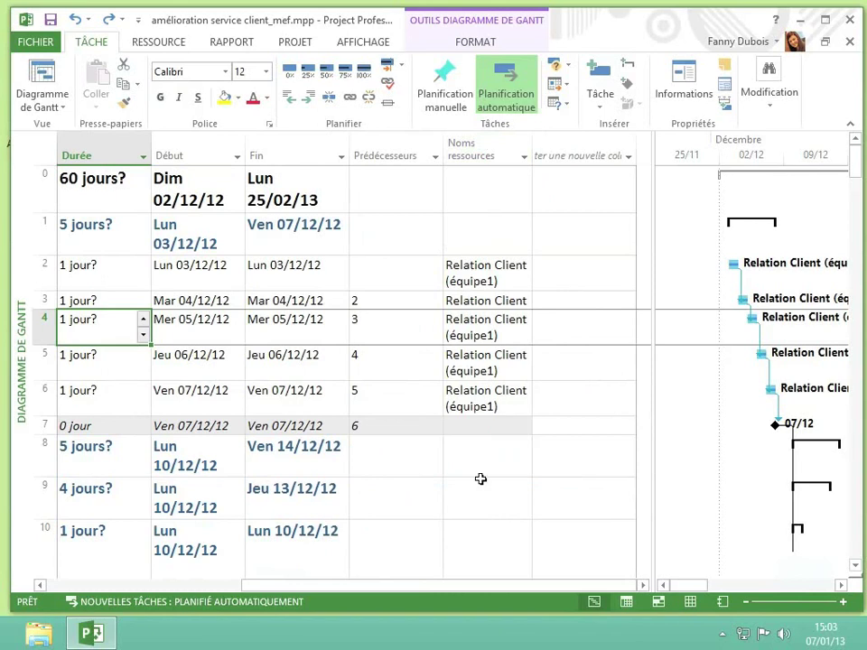
scroll(480, 478, "left", 5)
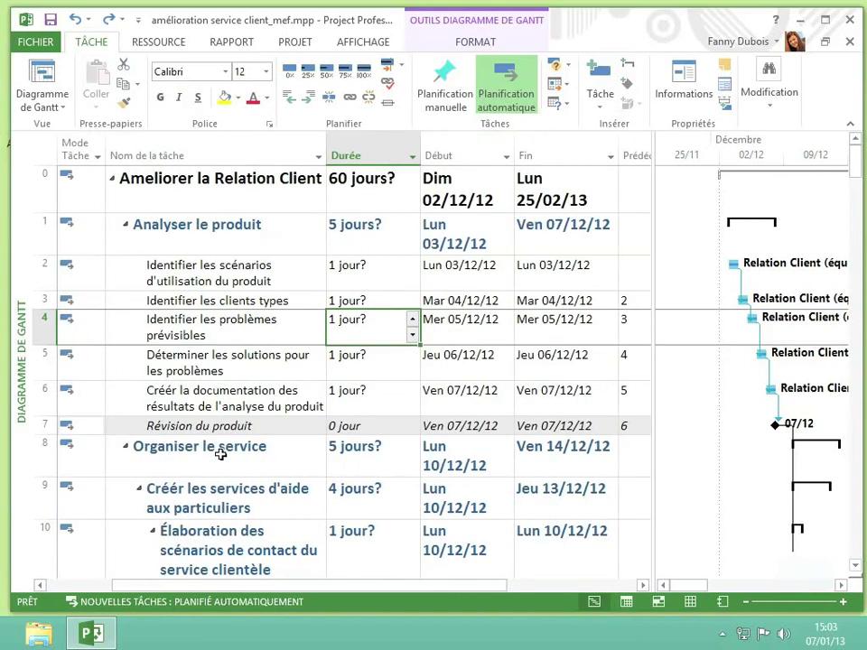
scroll(220, 454, "right", 5)
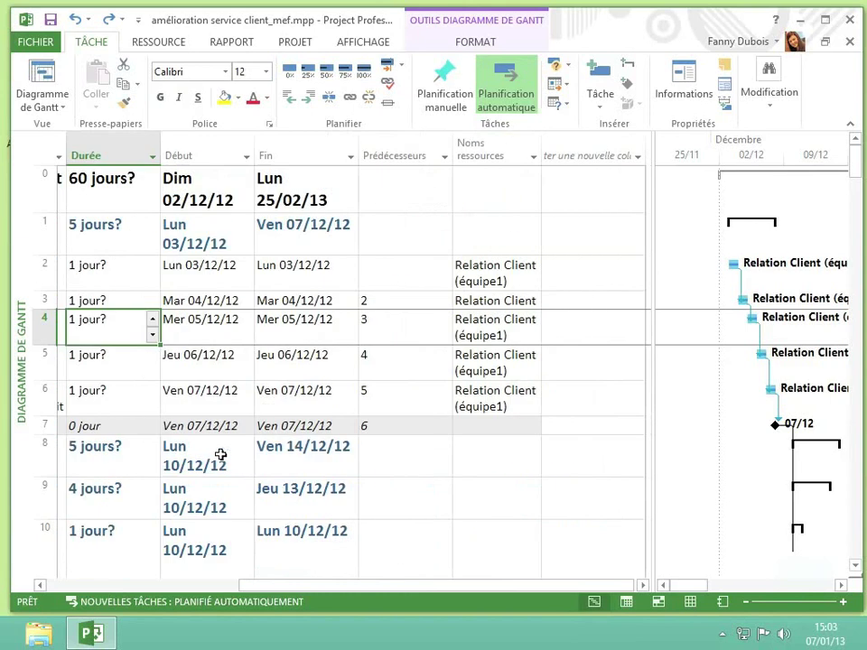
left_click(468, 459)
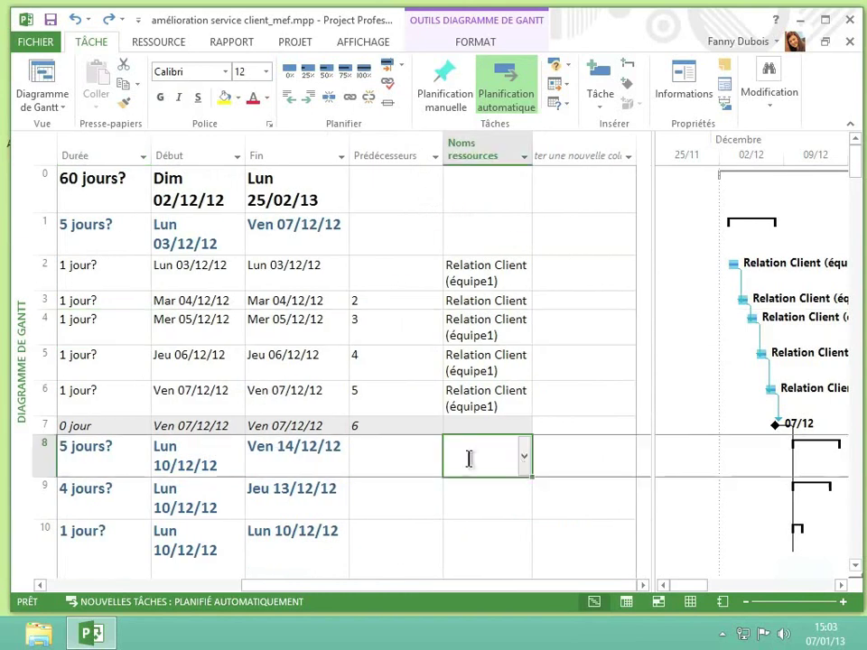
left_click(524, 458)
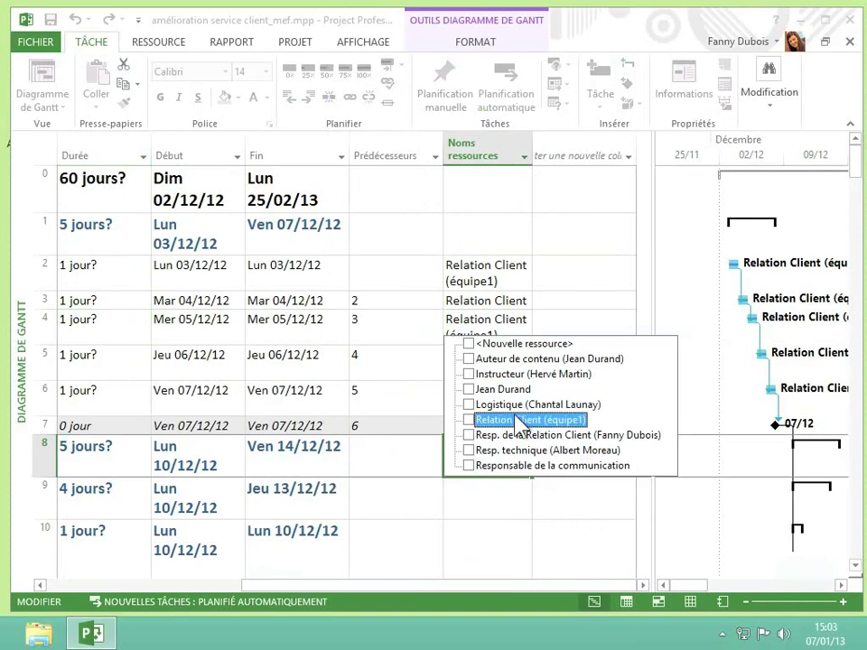
left_click(468, 405)
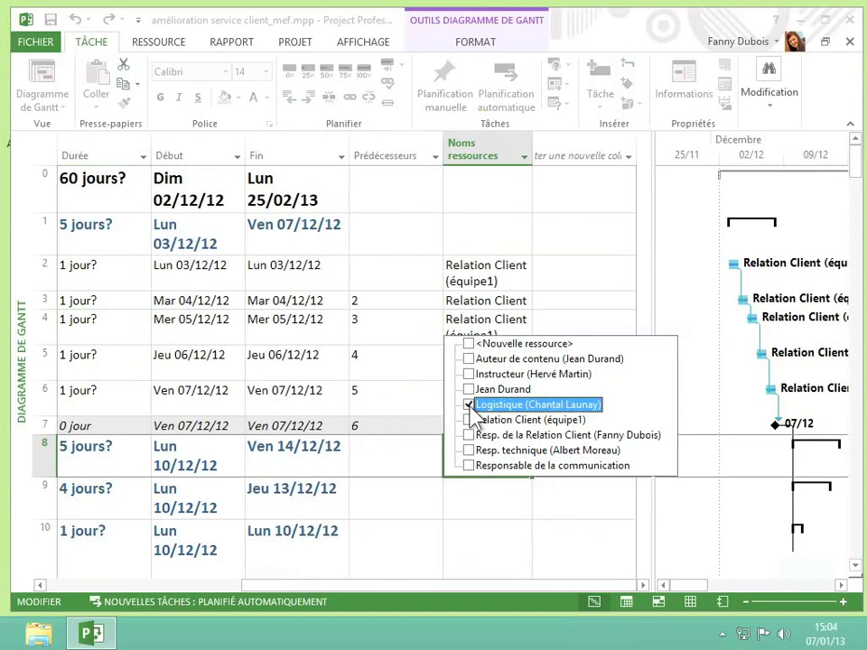
left_click(408, 449)
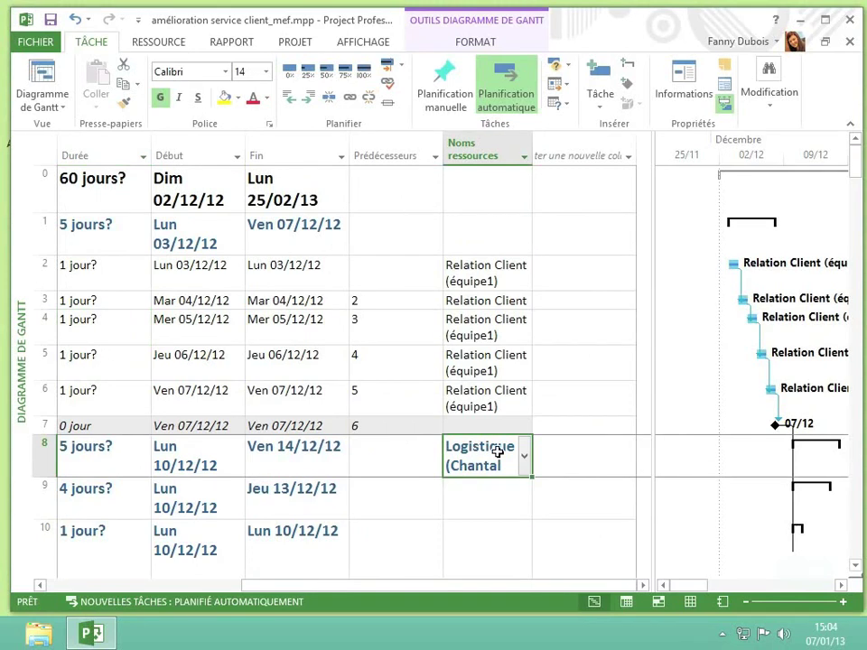
For task 11, assign the resource listed only by a person's name and remove Relation Client (équipe1), accepting its deletion.
scroll(498, 452, "down", 1)
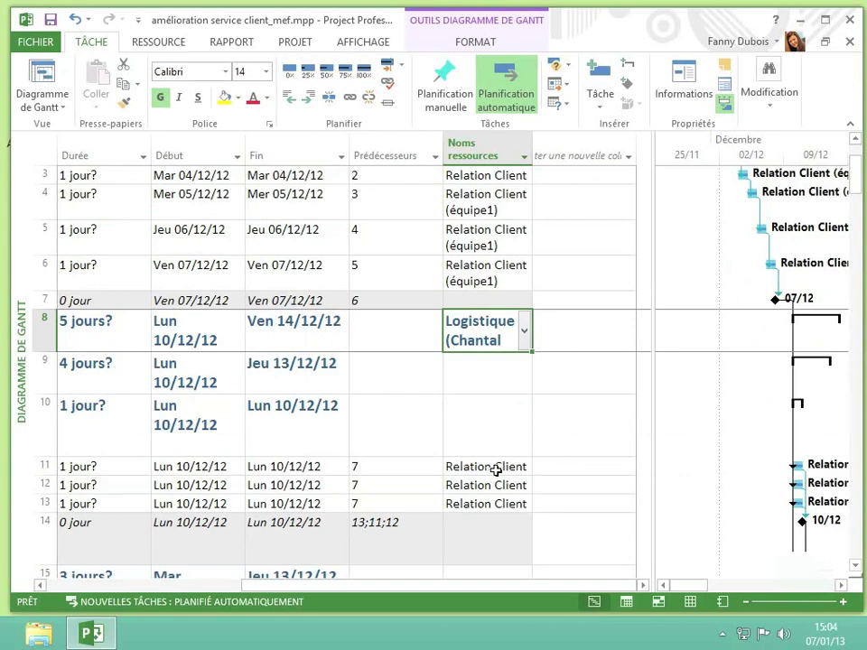
left_click(496, 471)
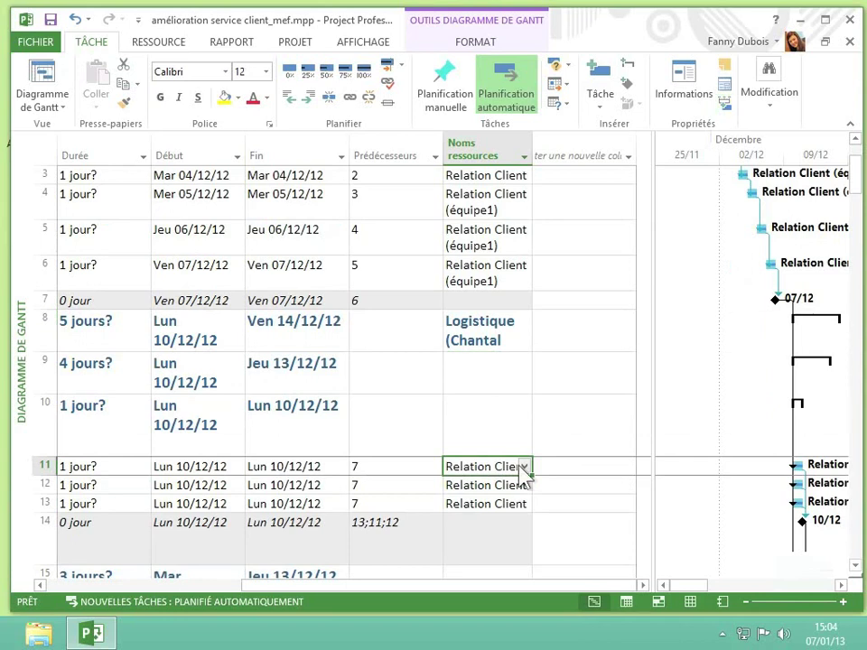
left_click(524, 466)
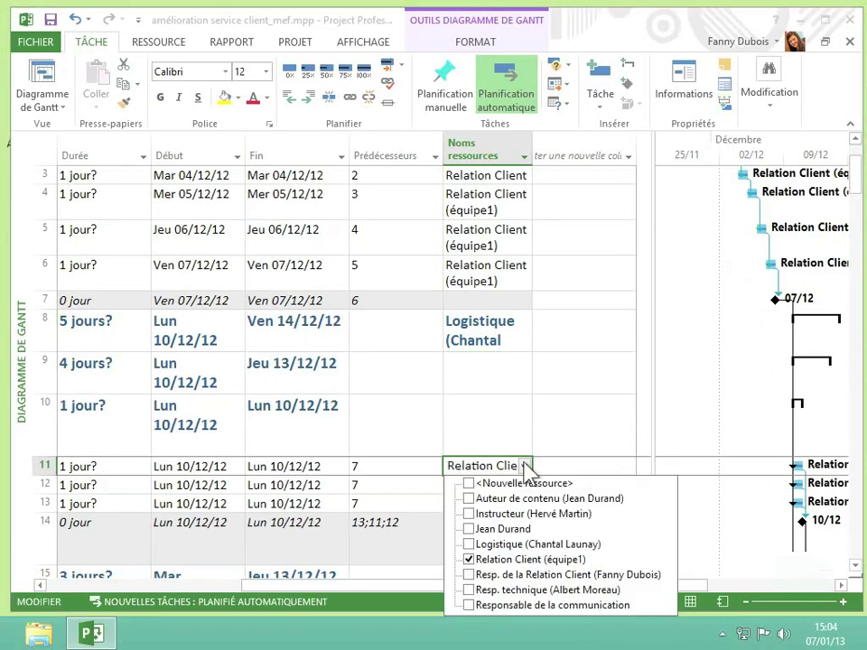
left_click(499, 533)
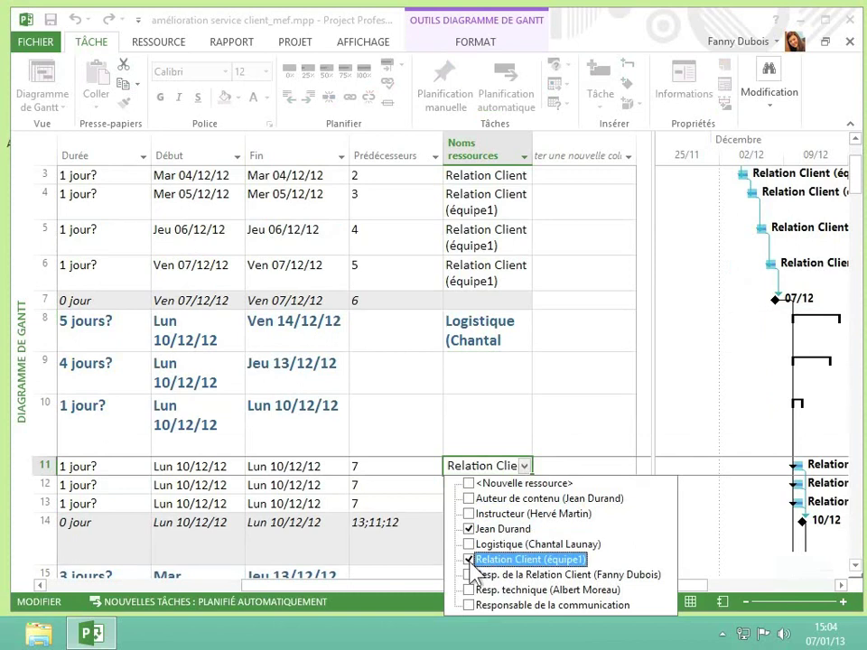
left_click(468, 560)
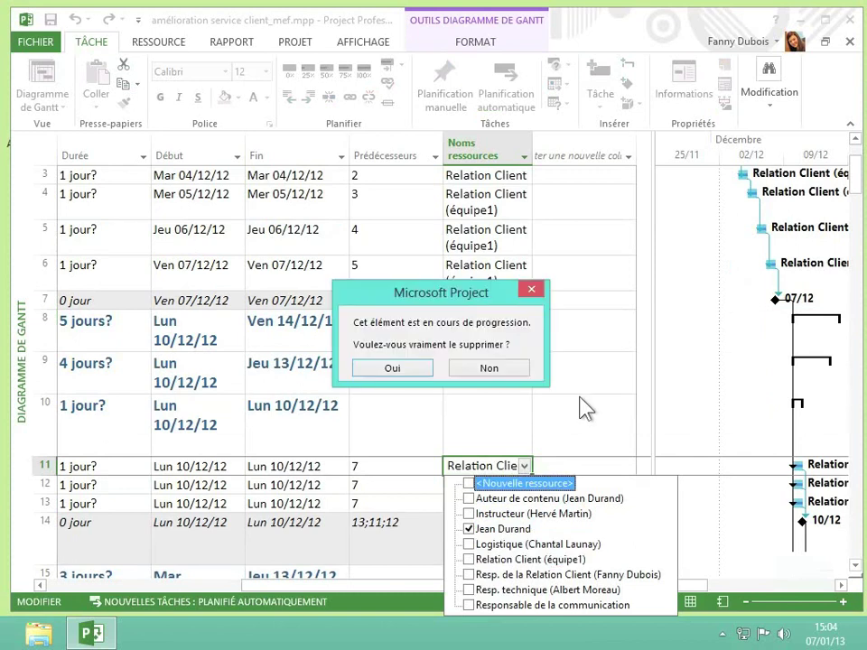
left_click(393, 372)
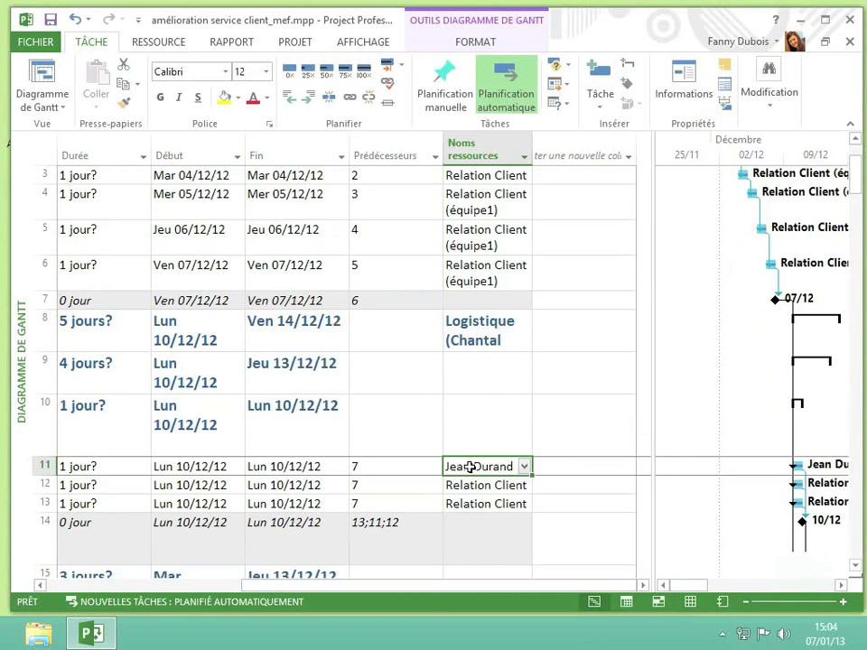
Add Relation Client (équipe1) as an additional resource on task 11.
left_click(524, 466)
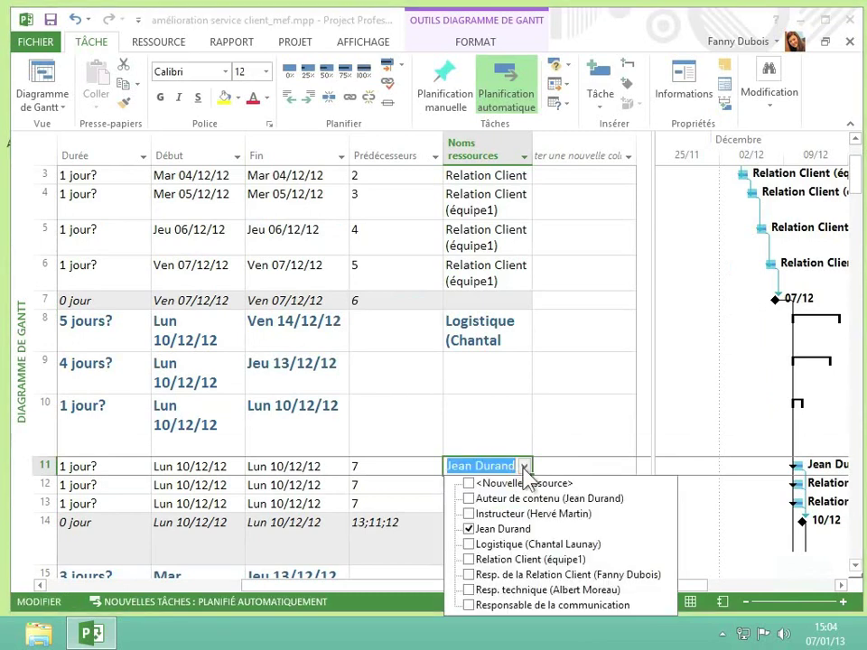
left_click(502, 561)
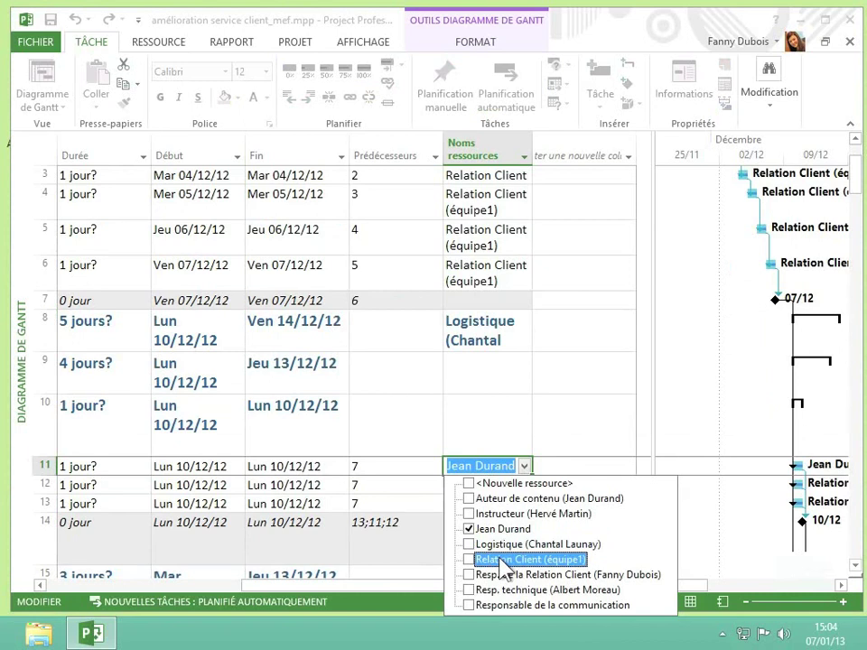
key("Return")
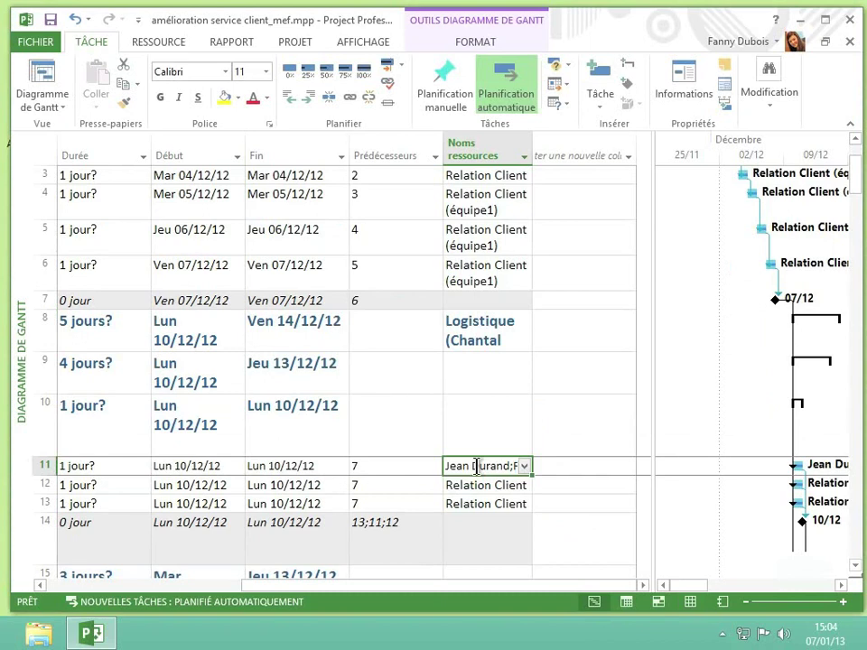
Open the resource assignment dialog for the task "Assistance en ligne" and collapse its resource list options.
scroll(476, 466, "down", 1)
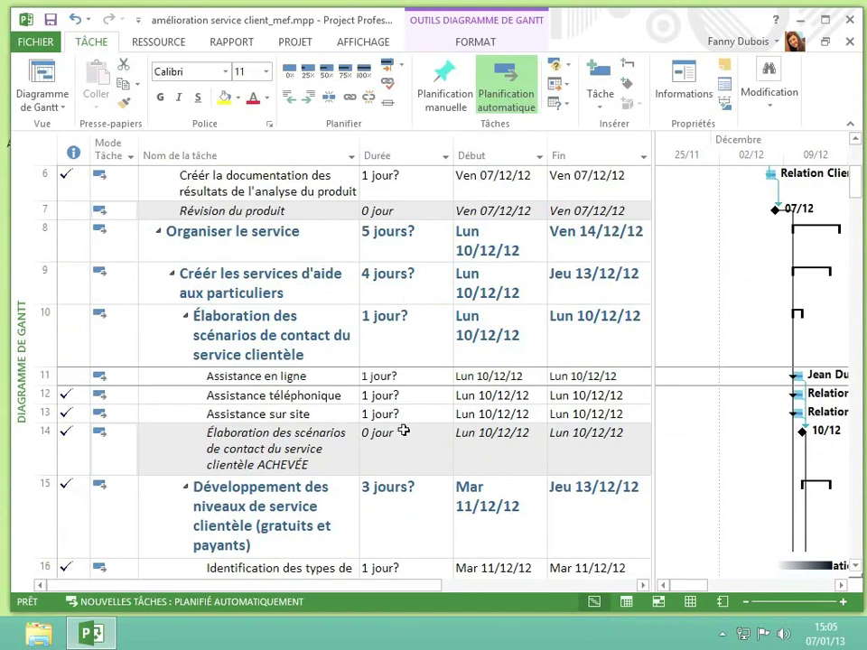
left_click(318, 377)
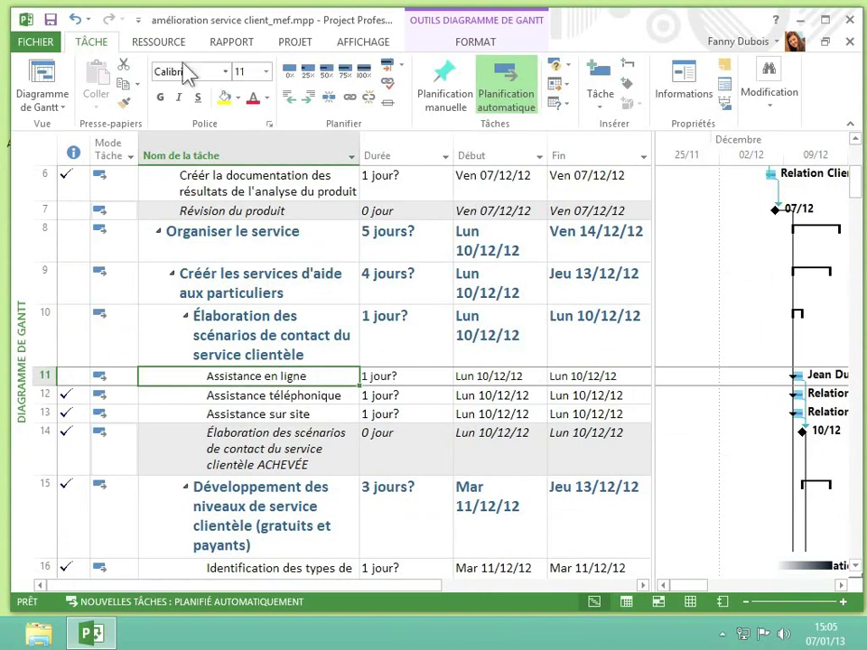
left_click(161, 43)
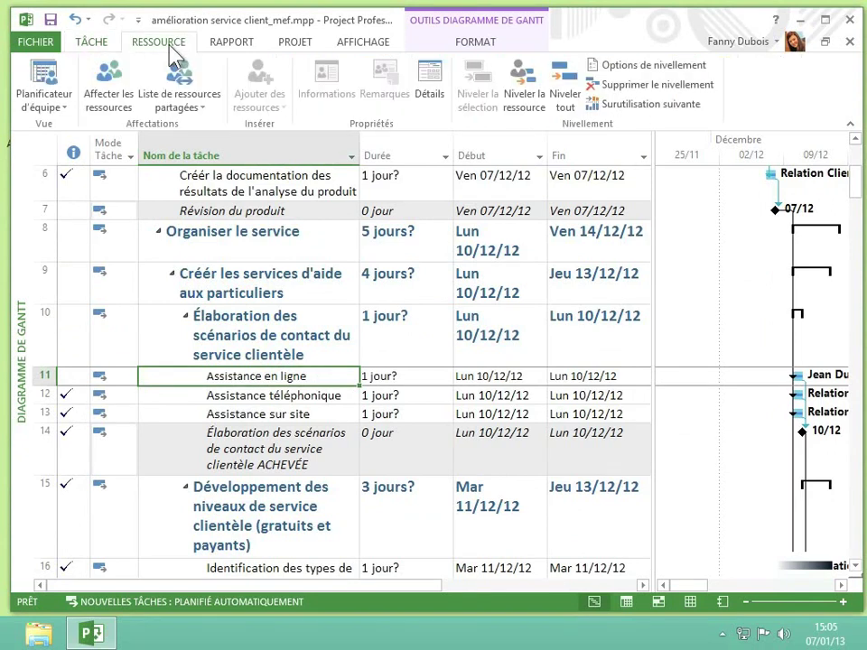
left_click(129, 90)
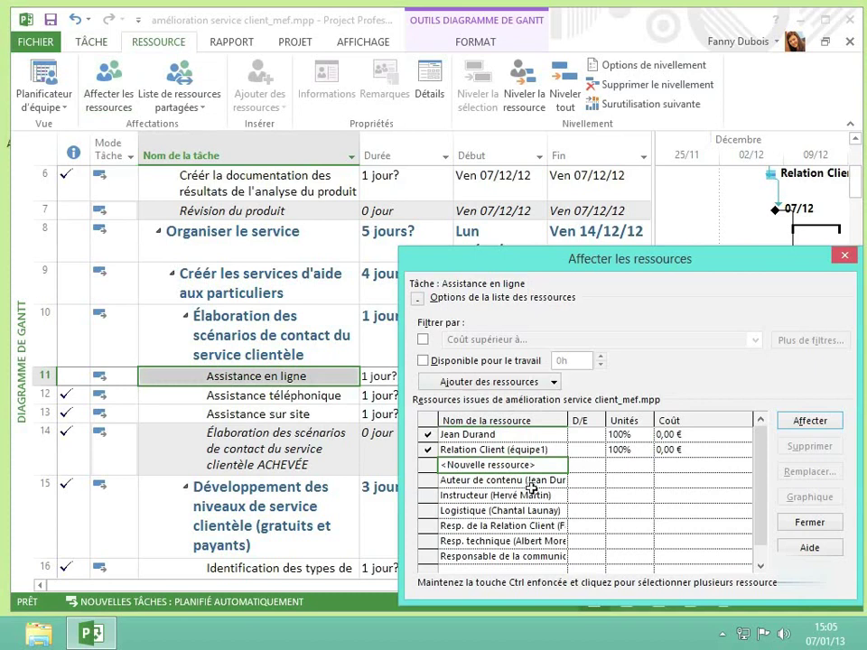
left_click(424, 452)
left_click(418, 299)
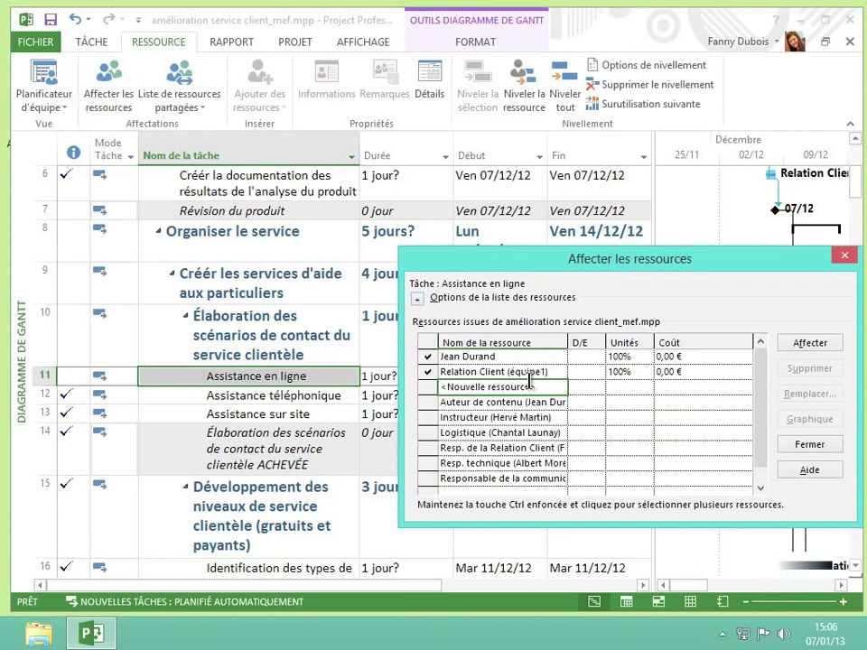
Set the assignment units of both resources on "Assistance en ligne" to 50%.
left_click(625, 356)
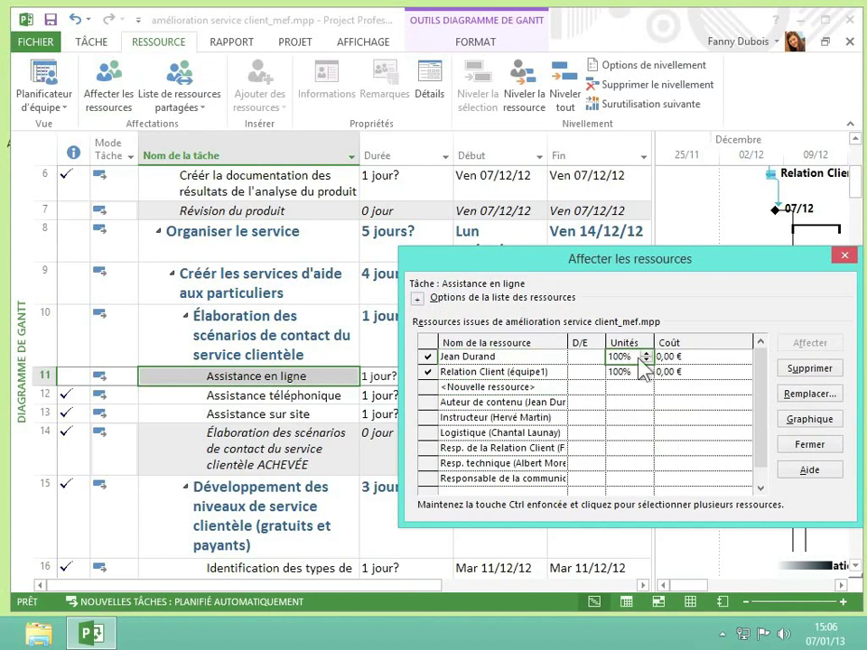
type("50")
key("Return")
type("50")
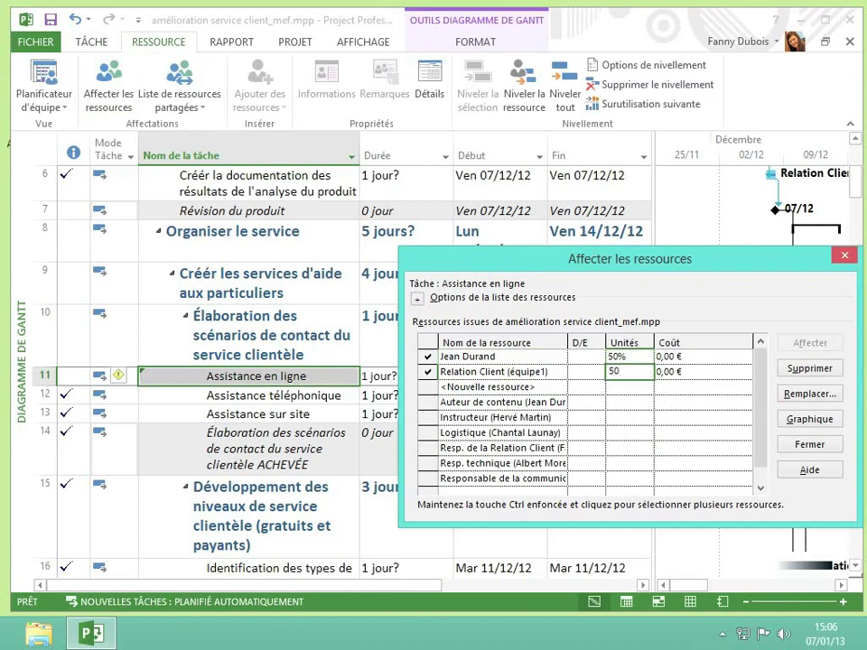
left_click(617, 390)
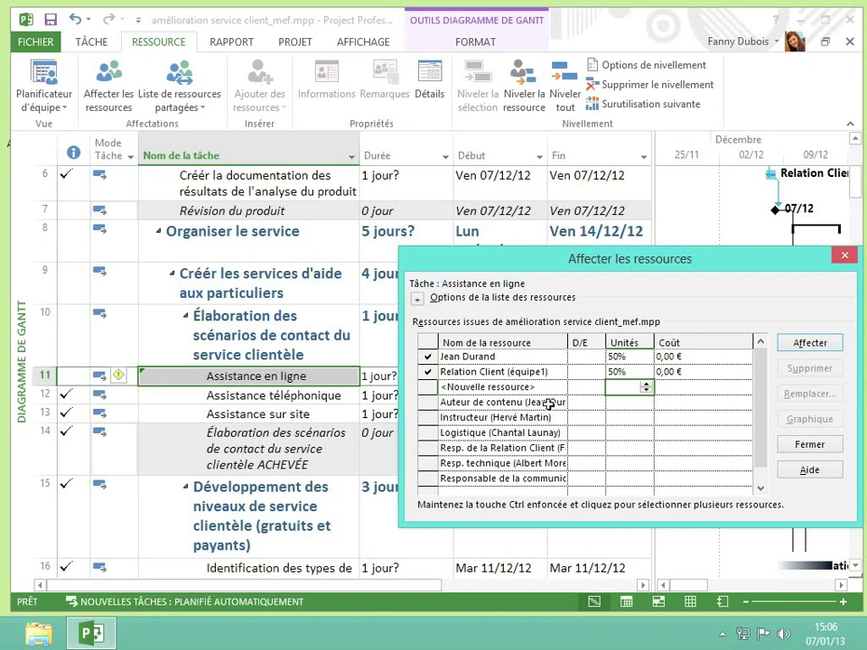
Remove Relation Client (équipe1) from "Assistance en ligne" and assign the Logistique resource to it.
left_click(503, 377)
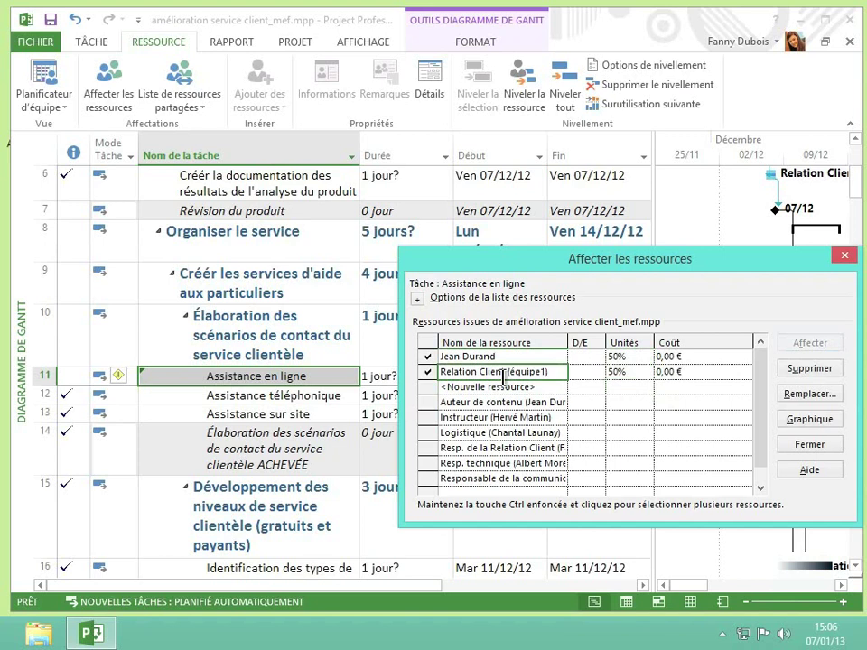
left_click(810, 369)
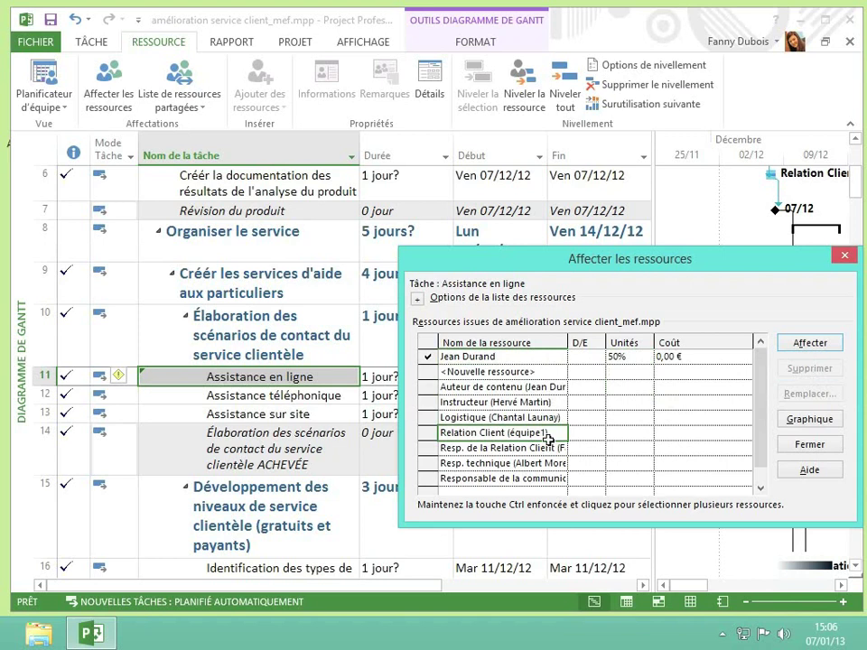
left_click(515, 417)
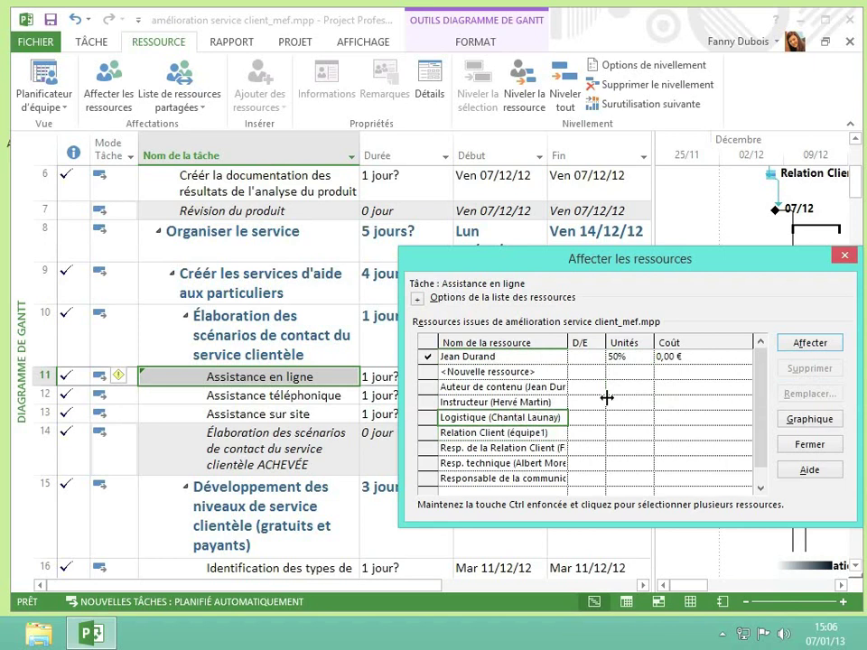
left_click(813, 347)
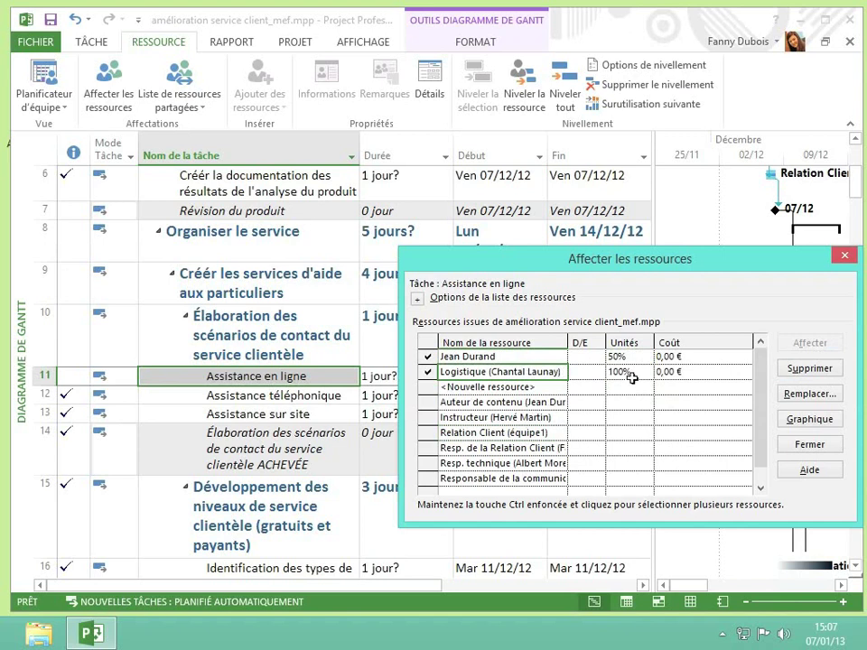
Replace the Logistique resource on "Assistance en ligne" with the Instructeur resource.
left_click(799, 397)
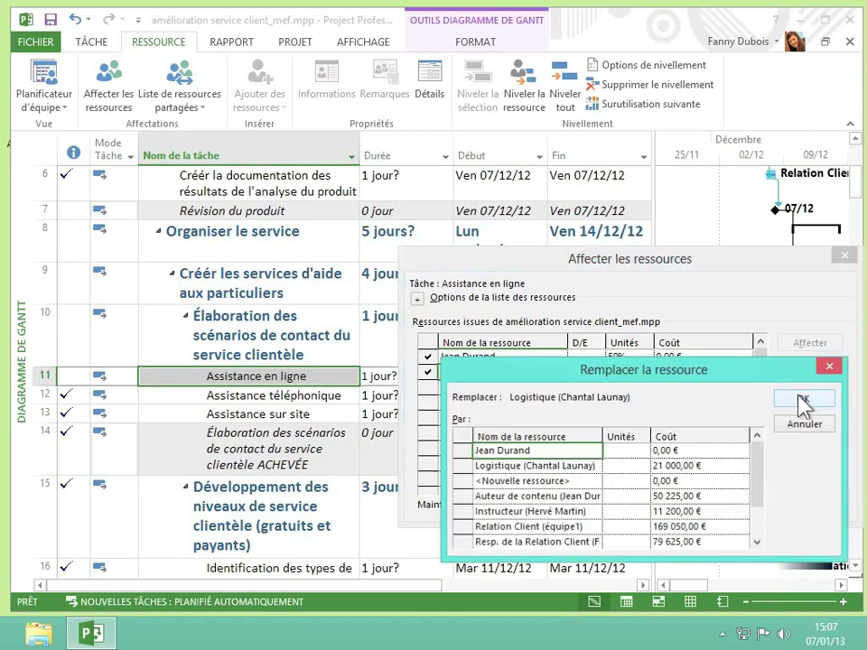
left_click(547, 512)
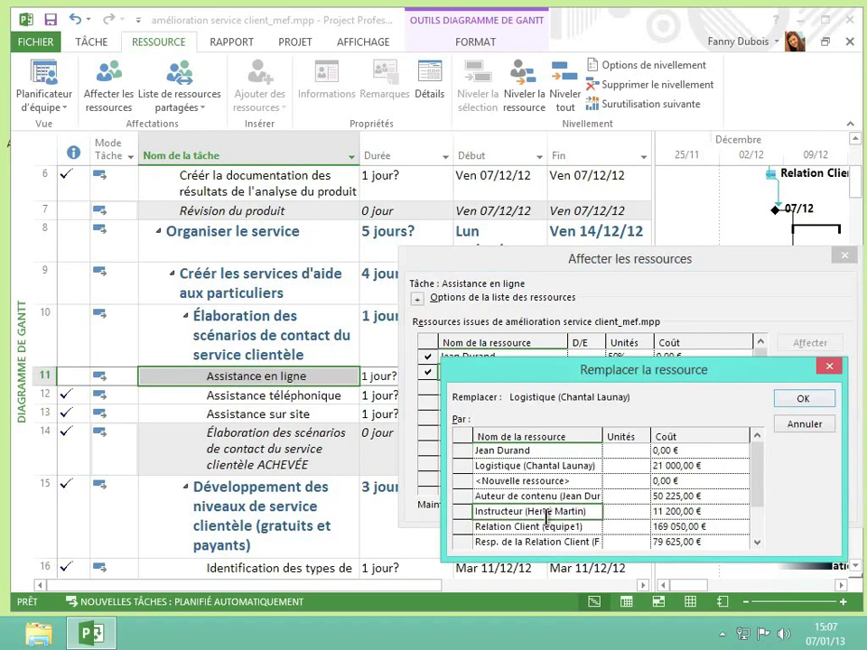
left_click(802, 403)
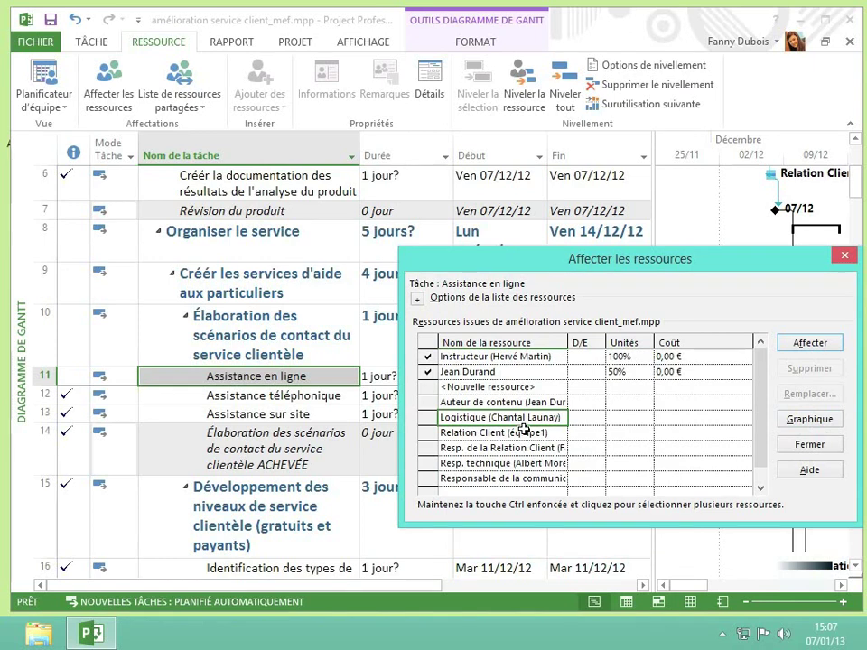
Expand the resource list options and filter the list to resources available for work, with the amount set to 15.
left_click(417, 299)
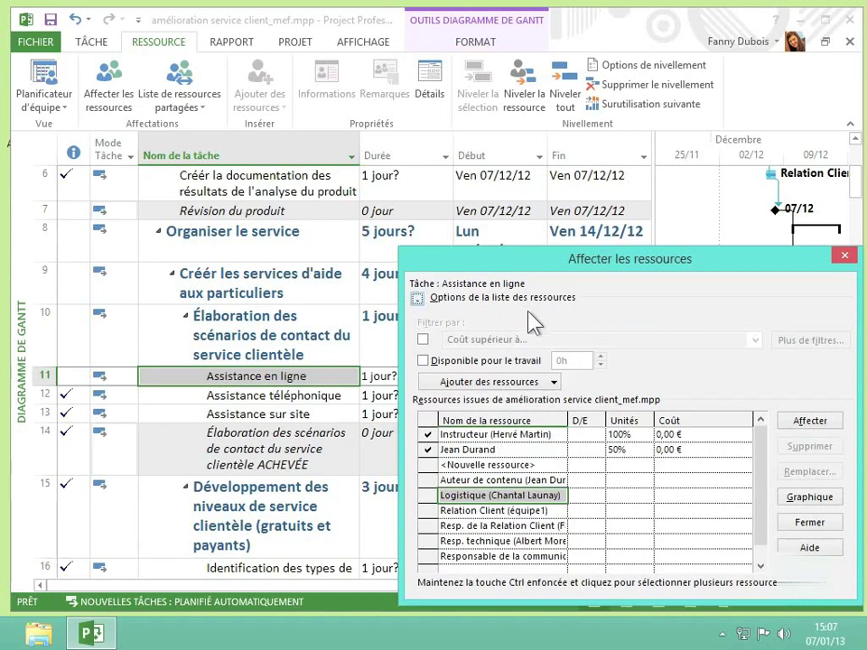
left_click(423, 361)
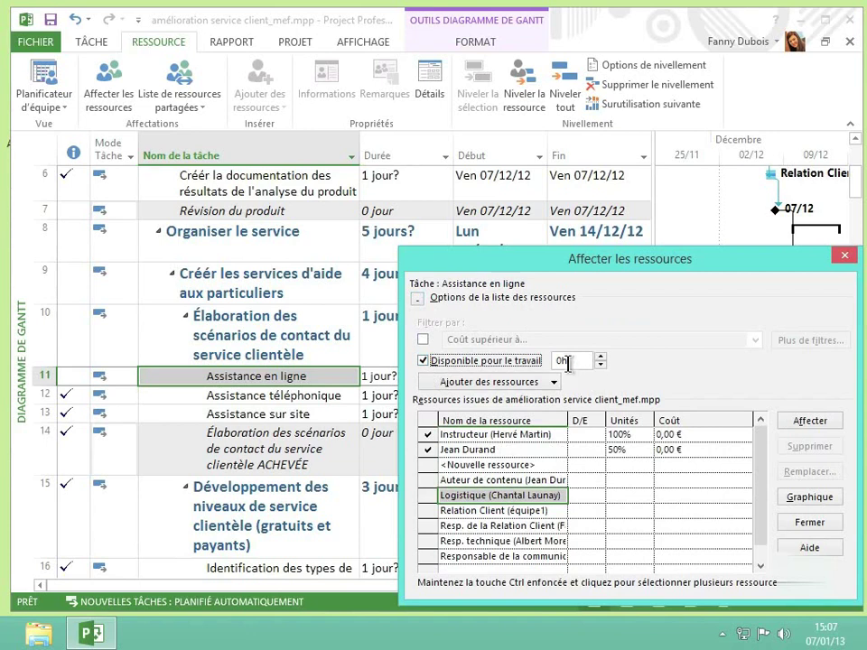
double_click(567, 361)
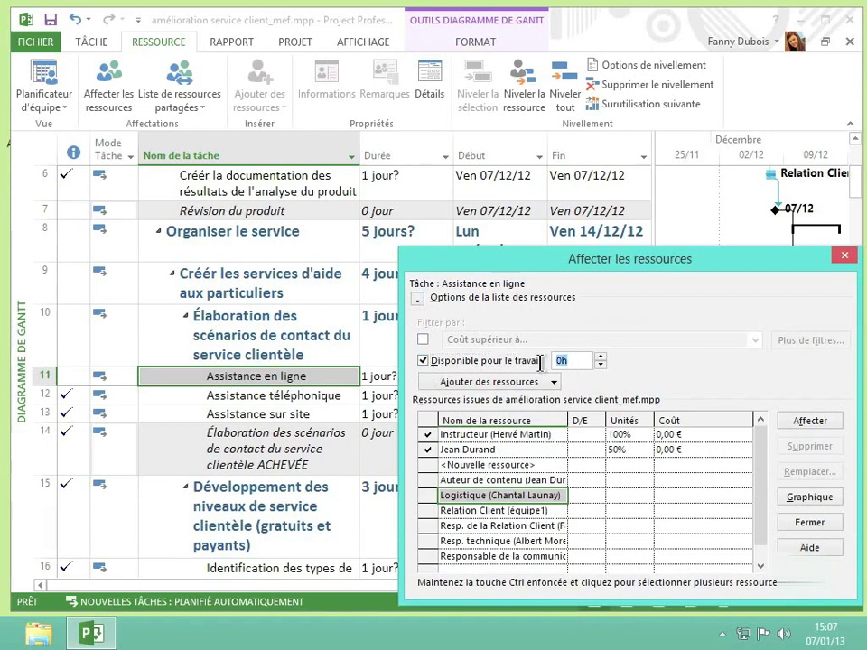
type("15")
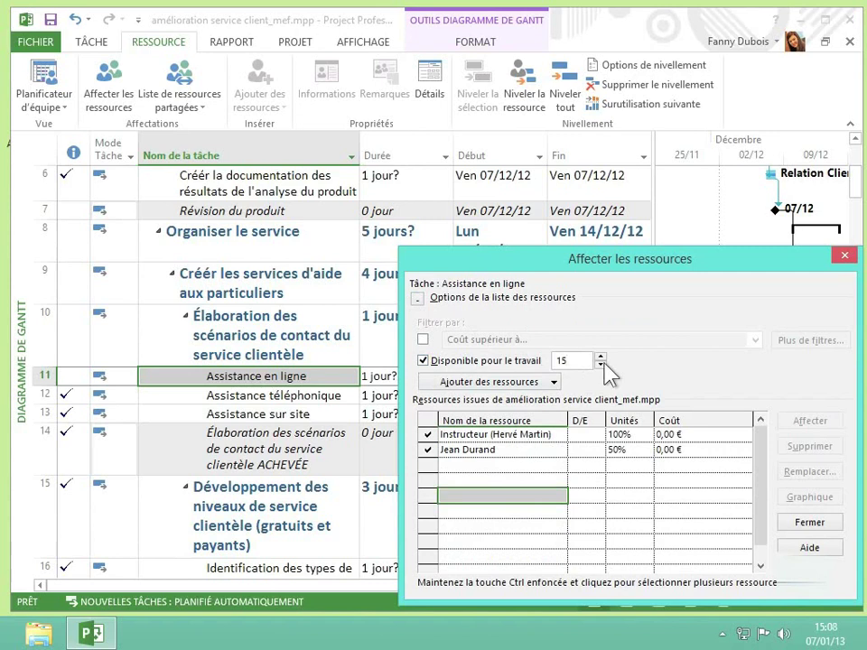
Set the work availability filter of the resource list to 5 hours, then turn this filter off.
left_click_drag(566, 360, 545, 368)
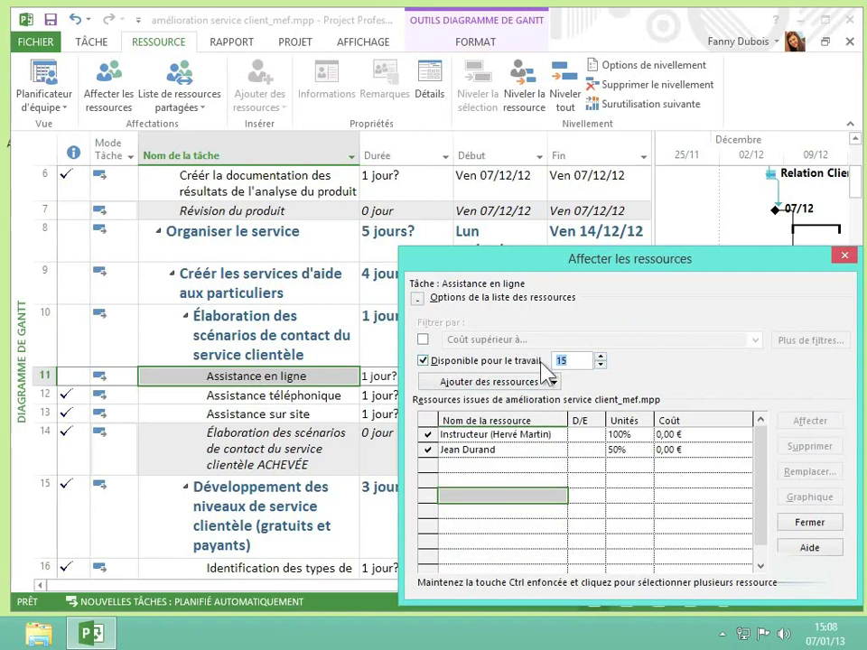
type("5")
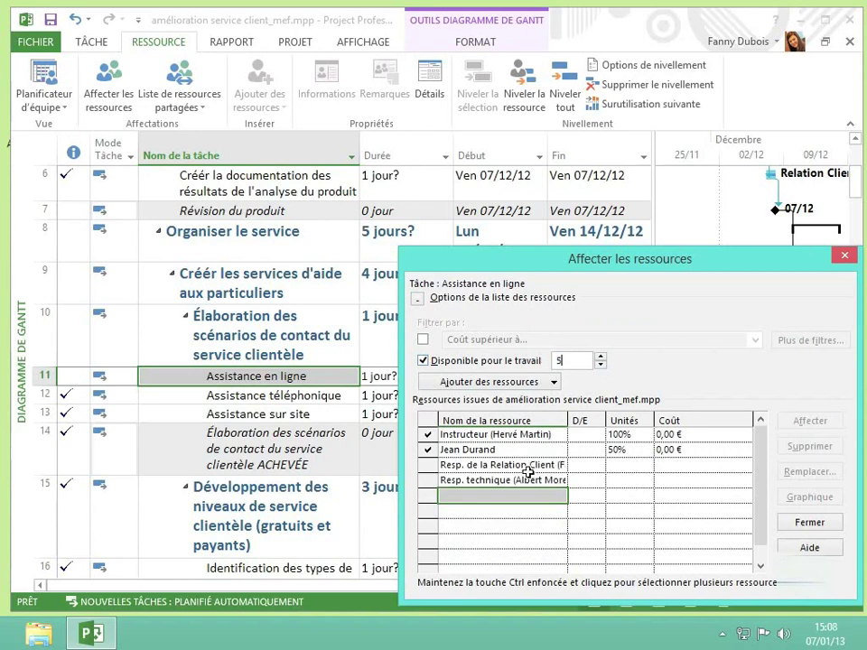
left_click(422, 361)
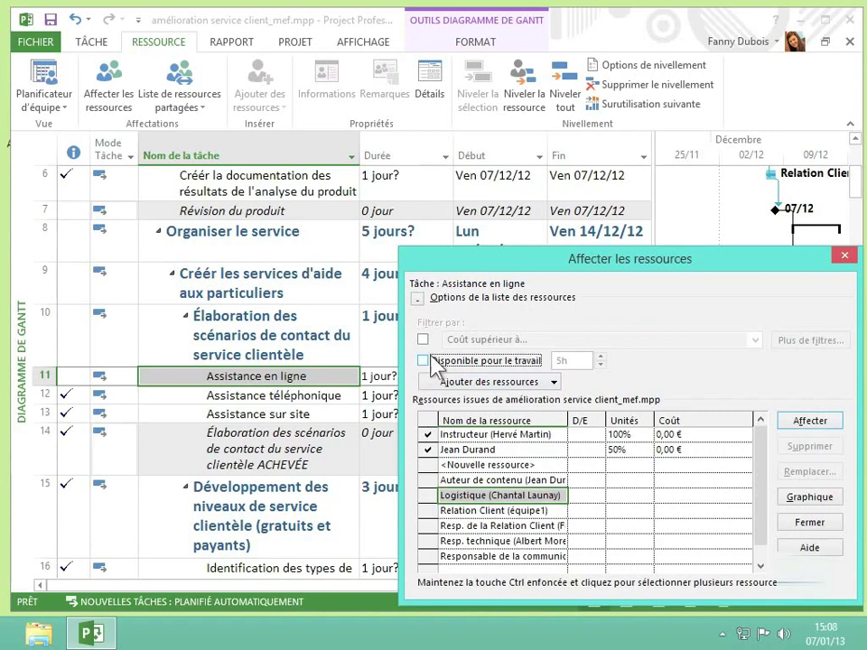
Filter the resource list with "Coût supérieur à..." to show resources costing more than 15.
left_click(427, 341)
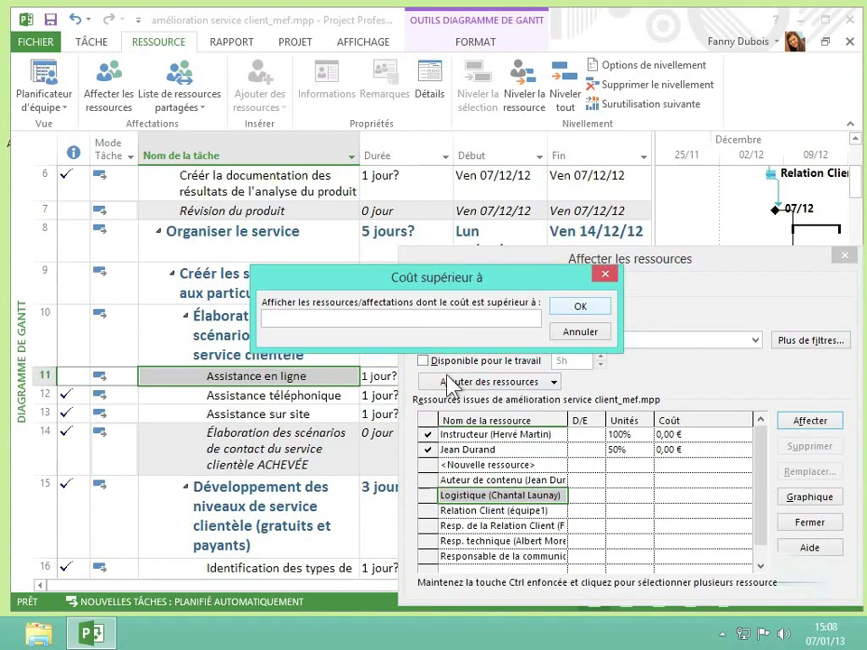
type("15")
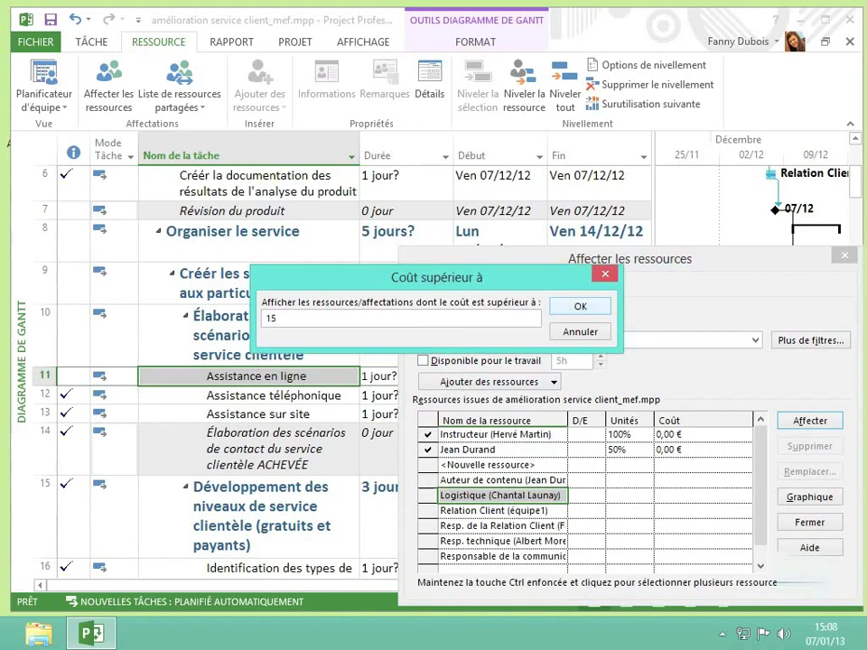
left_click(578, 306)
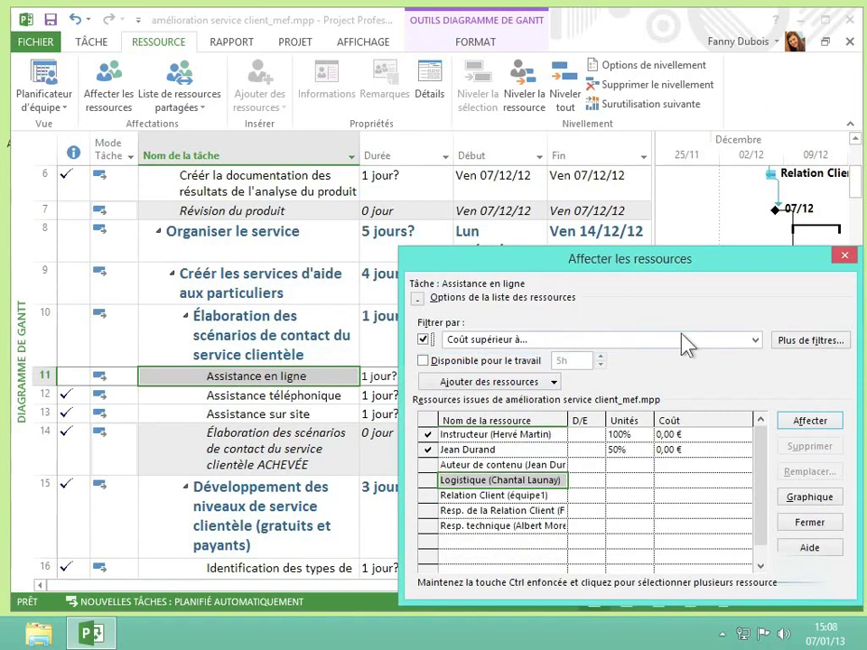
Change the resource list filter to "Travail achevé", then turn the filter off.
left_click(755, 340)
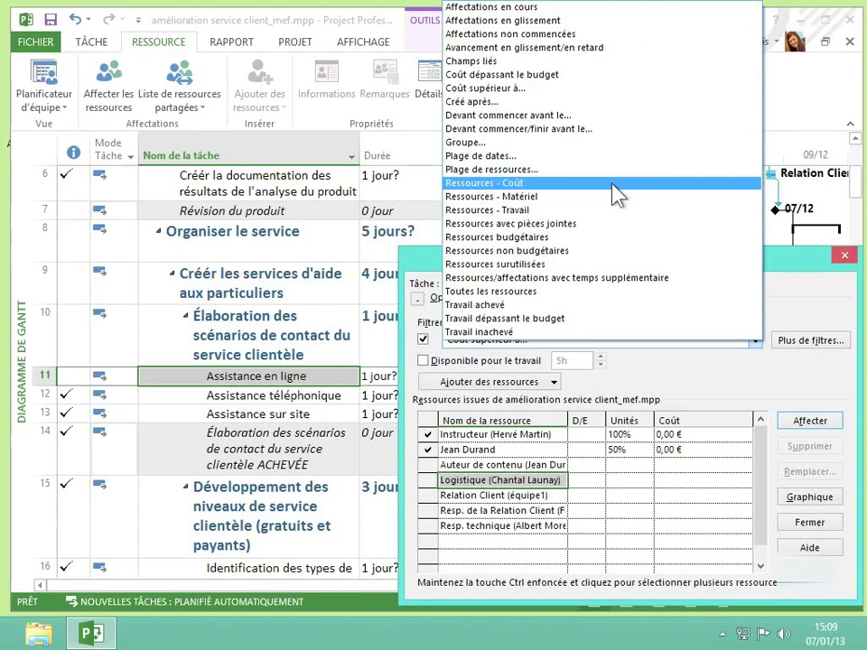
left_click(542, 306)
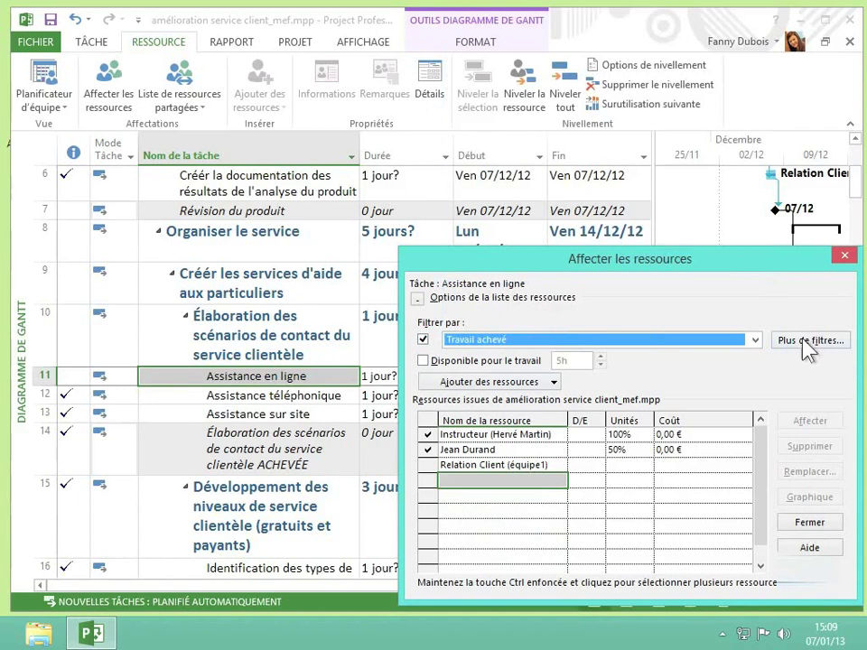
left_click(422, 340)
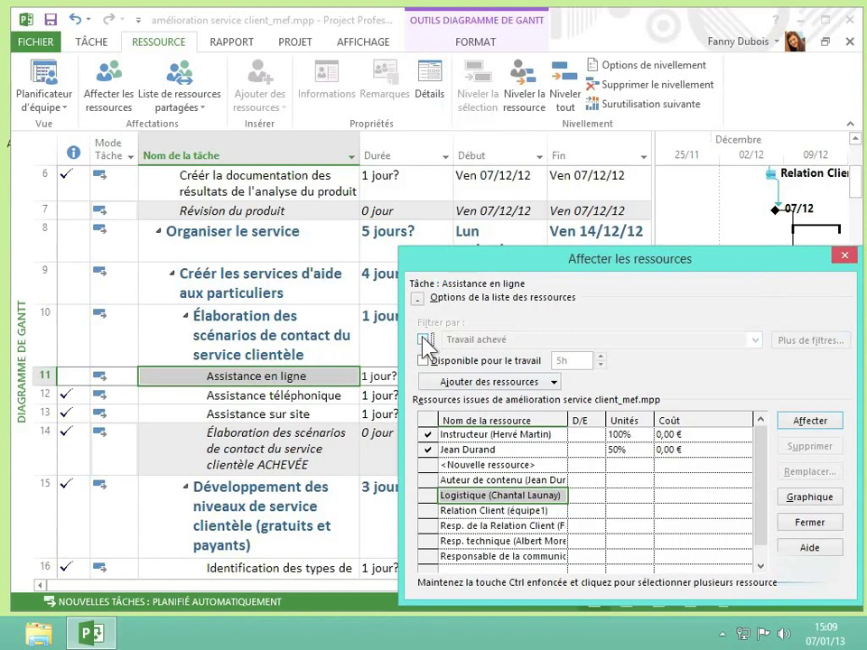
Check the available sources for adding resources without choosing one, and close the resource assignment window.
left_click(451, 383)
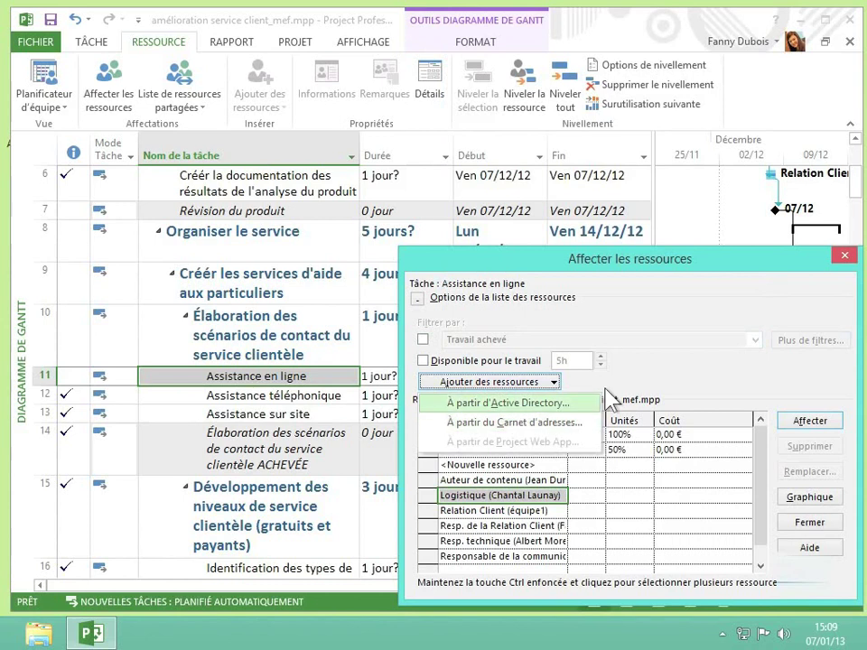
left_click(647, 387)
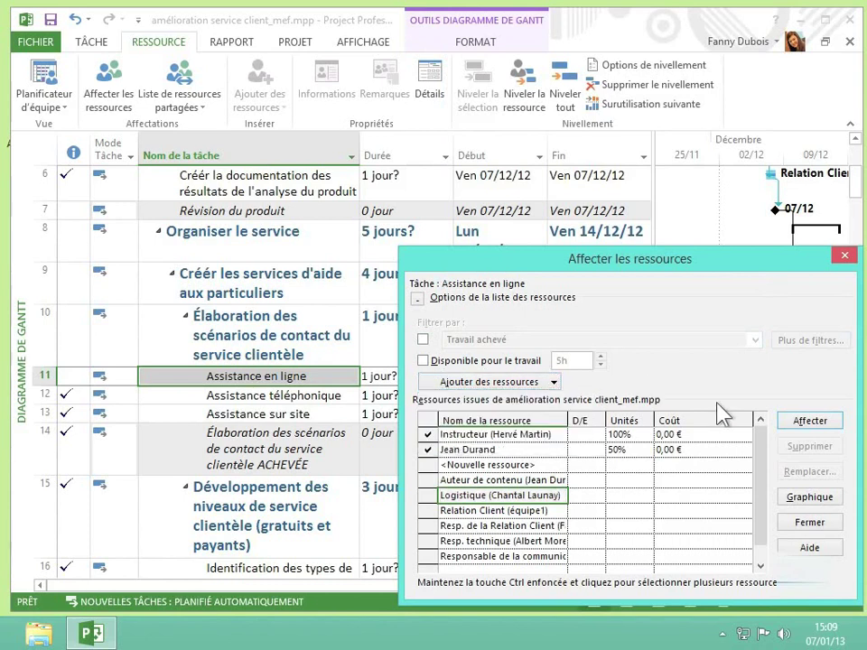
left_click(799, 524)
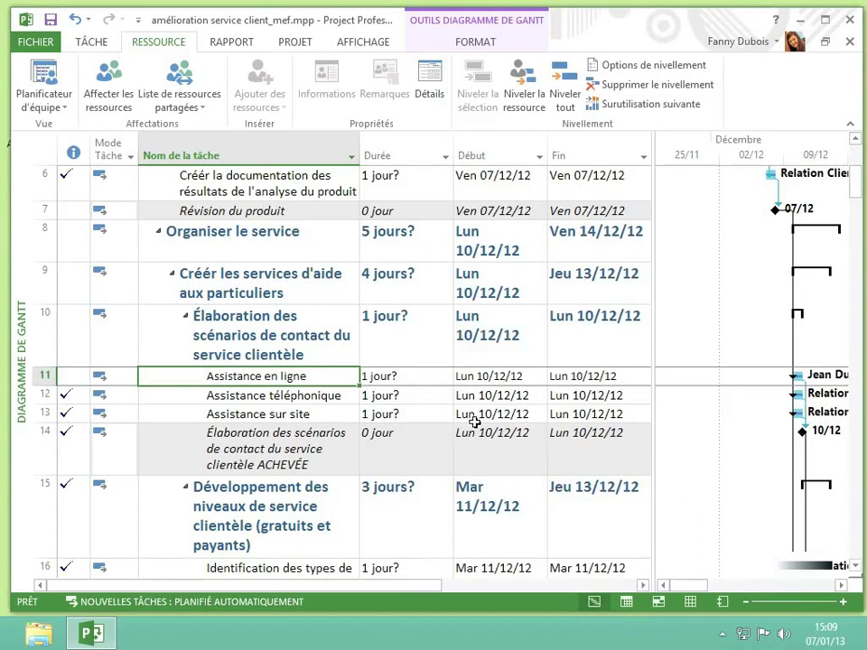
Switch to the Planificateur d'équipe view and examine the task details of "Resp. de la Relation Client" and "Auteur de contenu".
left_click(52, 86)
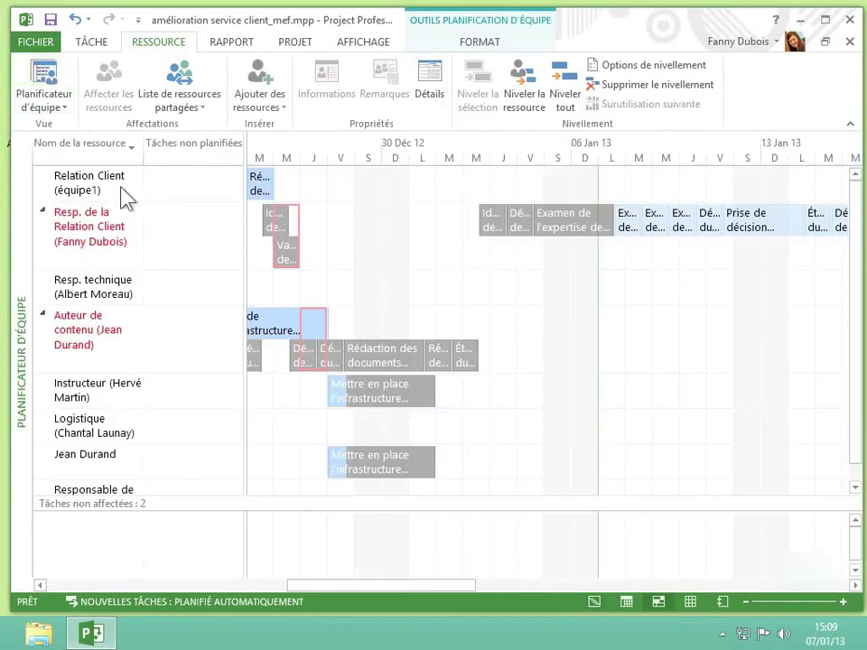
mouse_move(492, 225)
mouse_move(285, 249)
mouse_move(322, 325)
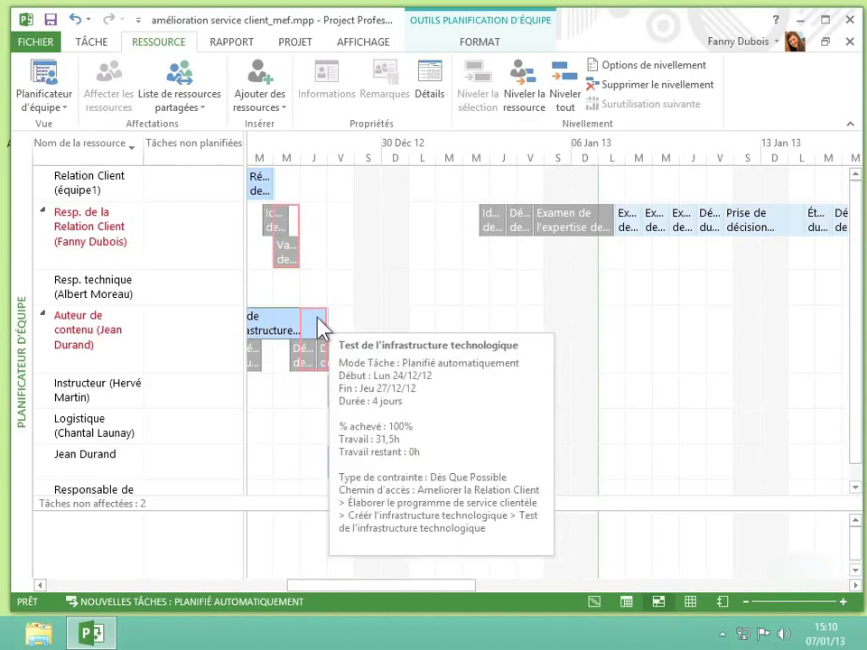
mouse_move(303, 340)
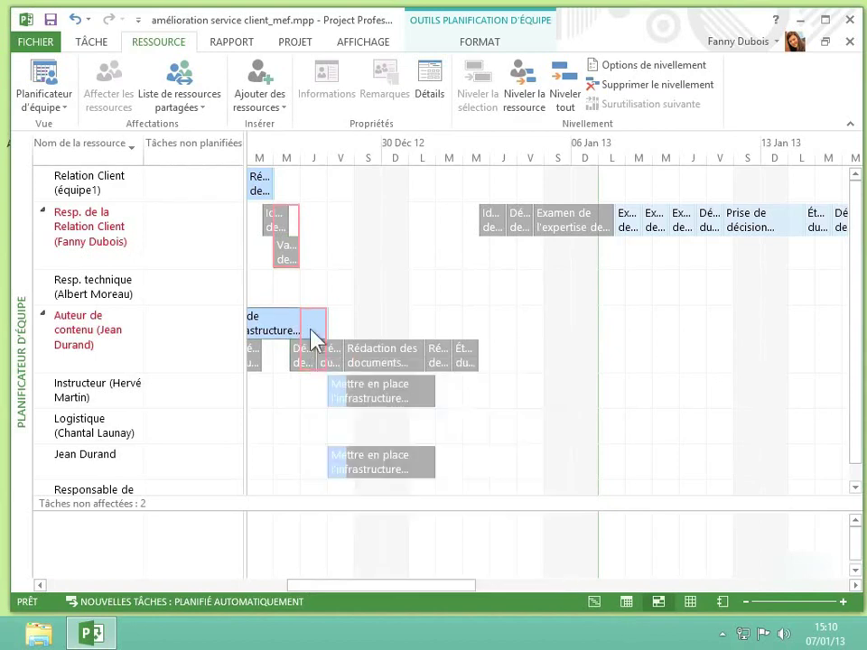
mouse_move(331, 359)
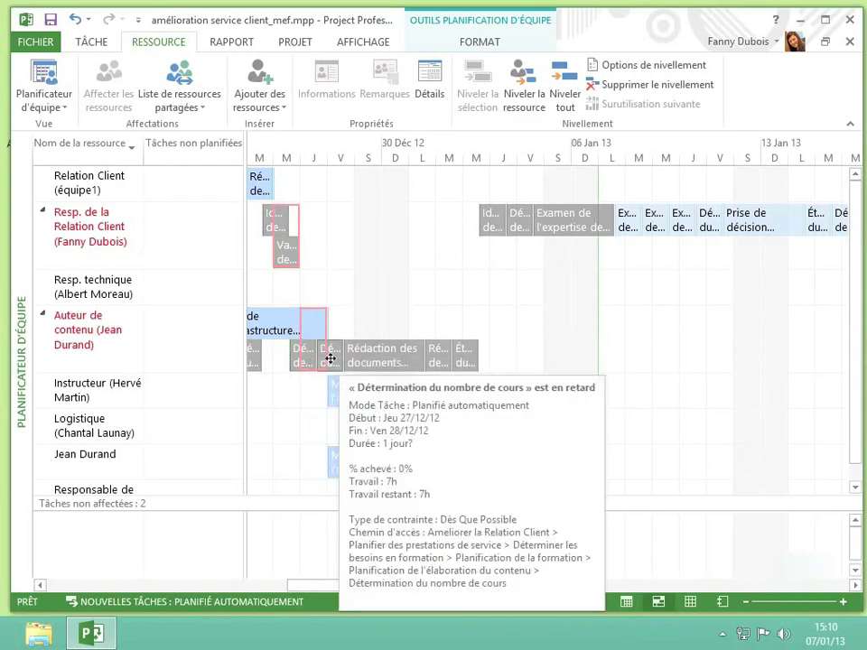